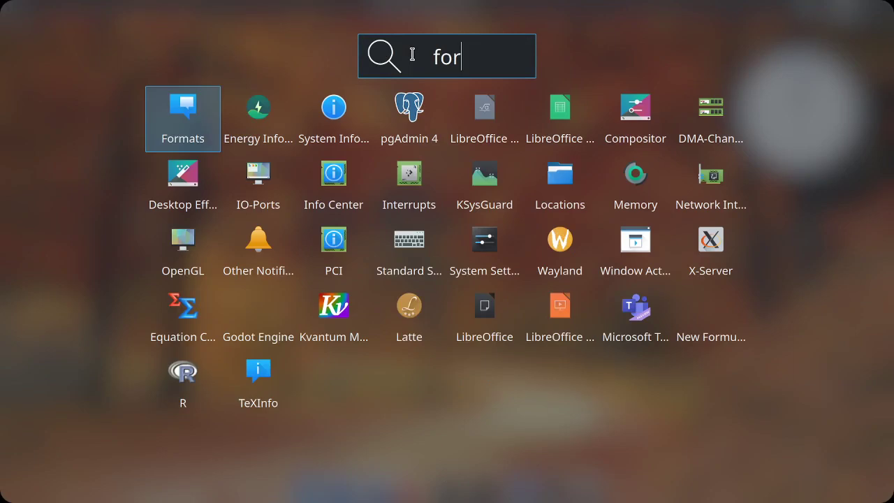
# Replace the old launcher query with 'kde partition' to find KDE Partition Manager.
pyautogui.press('BackSpace')
pyautogui.press('BackSpace')
pyautogui.press('BackSpace')
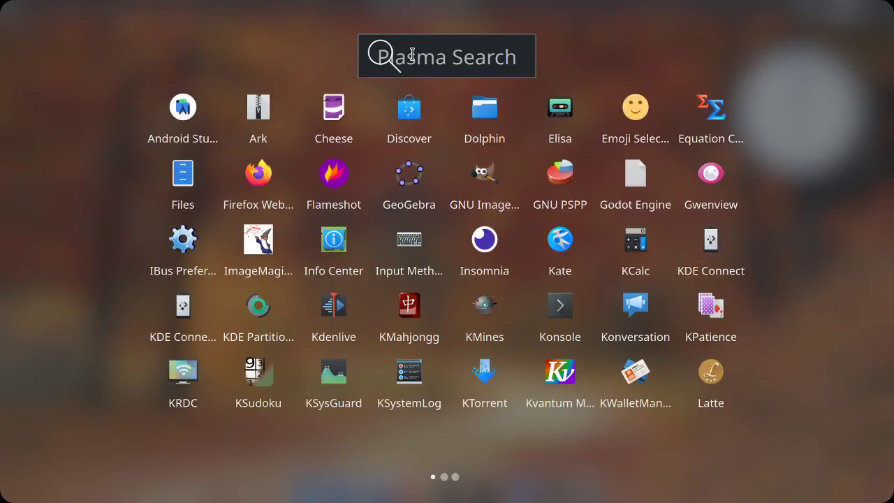
pyautogui.write('kde')
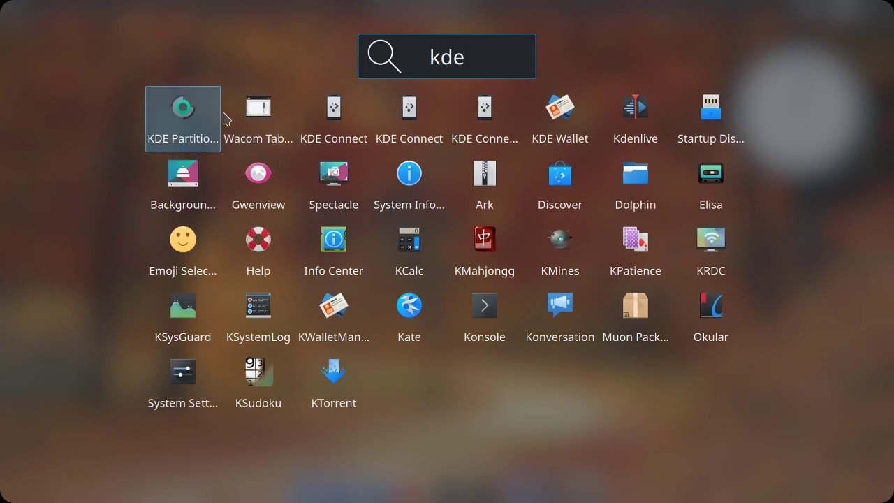
pyautogui.write(' pa')
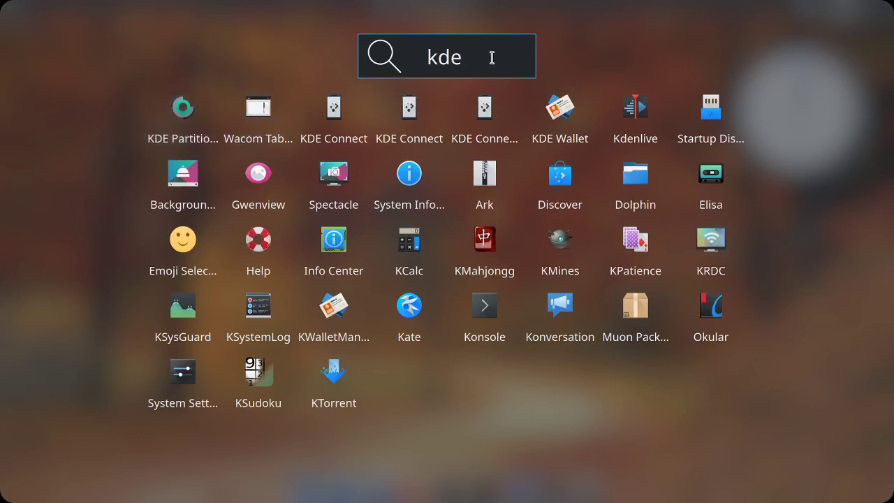
pyautogui.write('rtio')
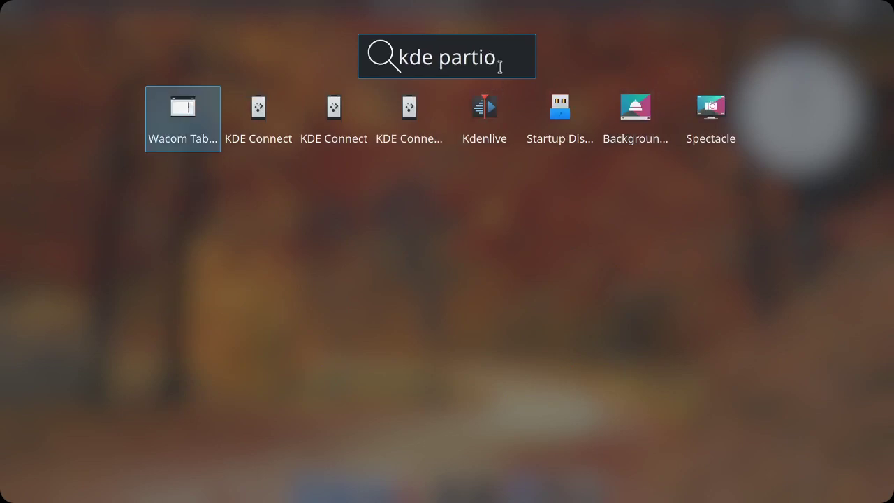
pyautogui.press('BackSpace')
pyautogui.write('tion')
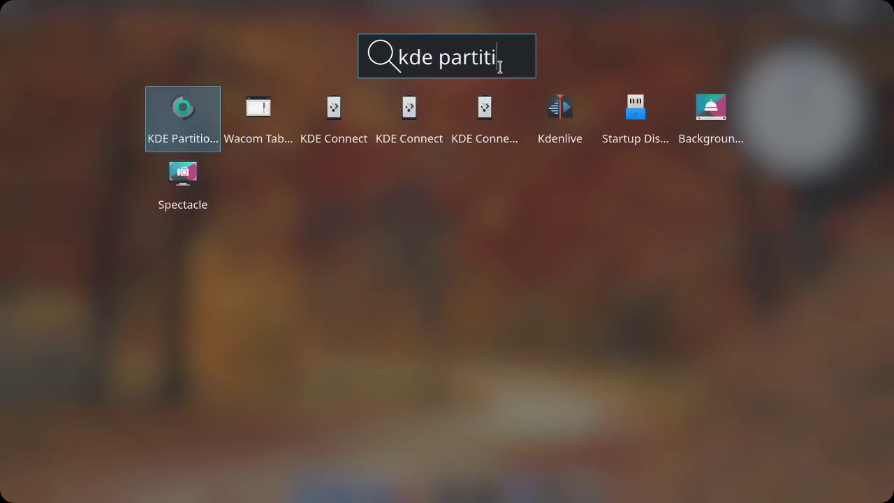
# Launch KDE Partition Manager and authenticate with the administrator password.
pyautogui.click(168, 124)
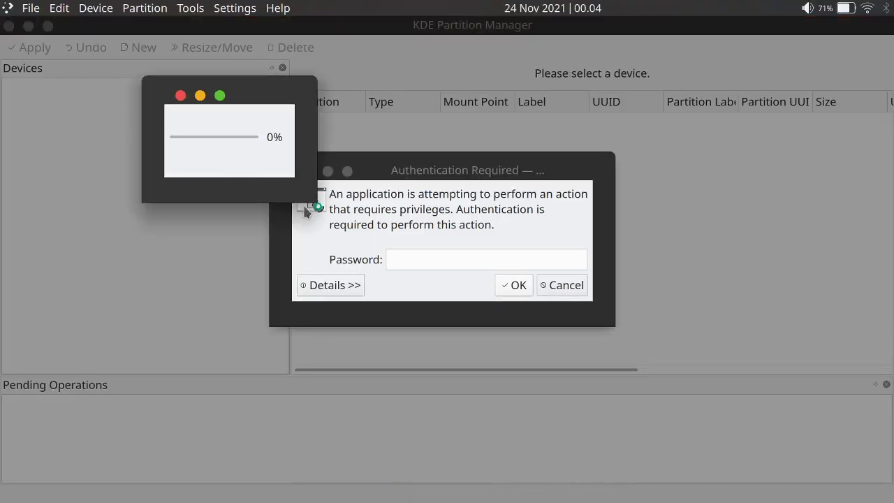
pyautogui.click(430, 256)
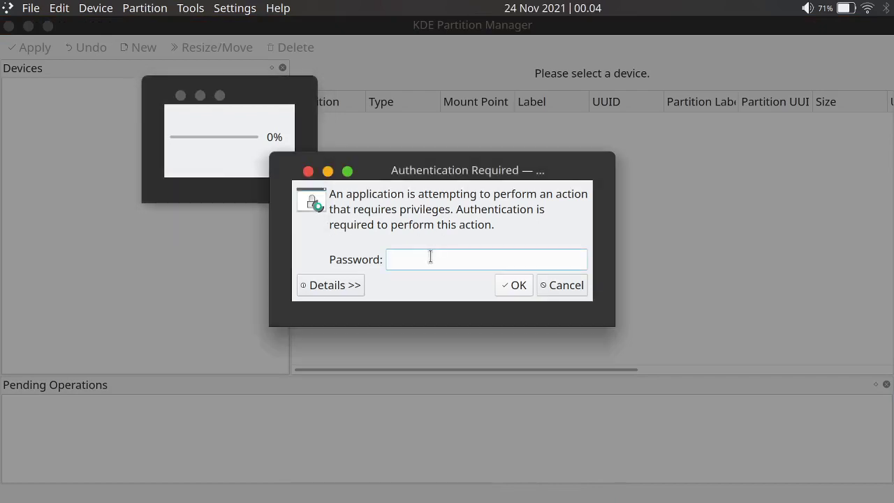
pyautogui.write('•')
pyautogui.press('Return')
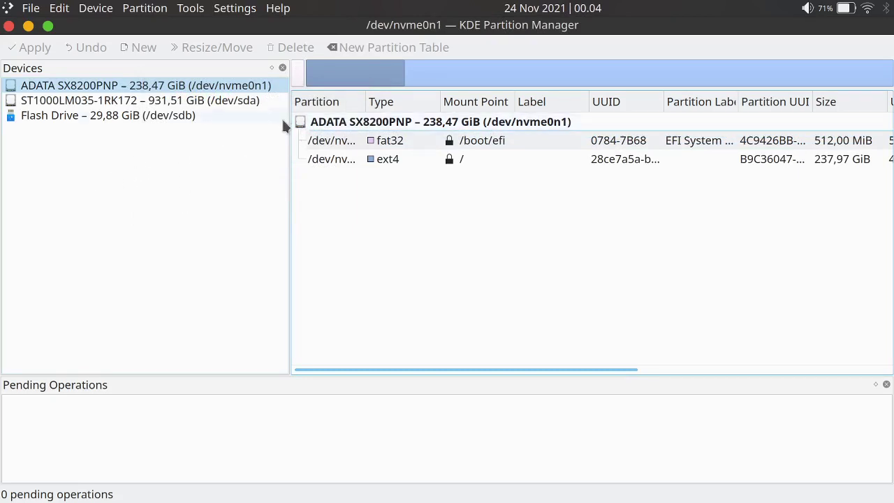
# Show Flash Drive (/dev/sdb) and inspect its sdb1, sdb2, unallocated and sdb3 blocks.
pyautogui.moveTo(287, 121)
pyautogui.mouseDown()
pyautogui.moveTo(326, 122)
pyautogui.moveTo(296, 124)
pyautogui.mouseUp()
pyautogui.click(87, 116)
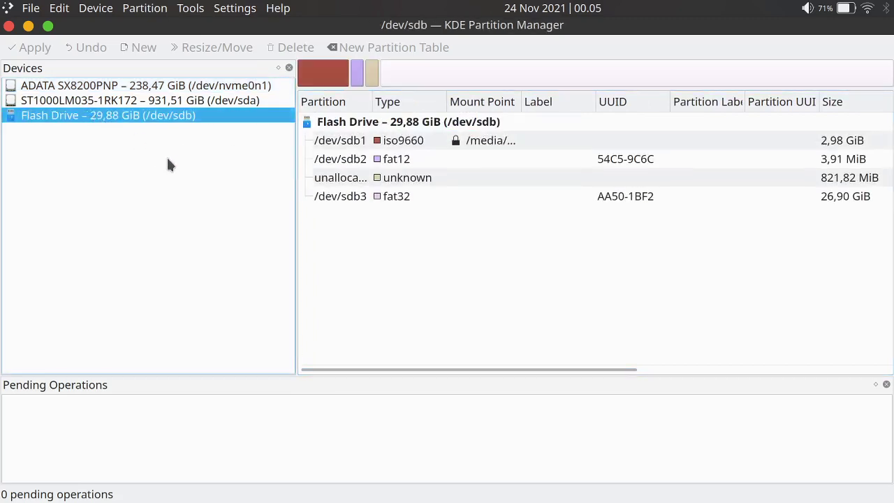
pyautogui.click(340, 82)
pyautogui.click(356, 80)
pyautogui.click(322, 77)
pyautogui.click(359, 80)
pyautogui.click(373, 73)
pyautogui.click(408, 82)
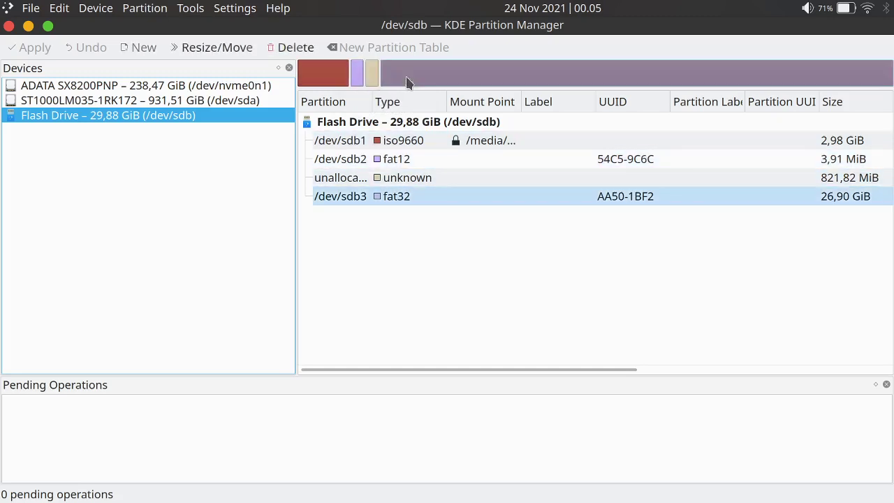
pyautogui.click(337, 78)
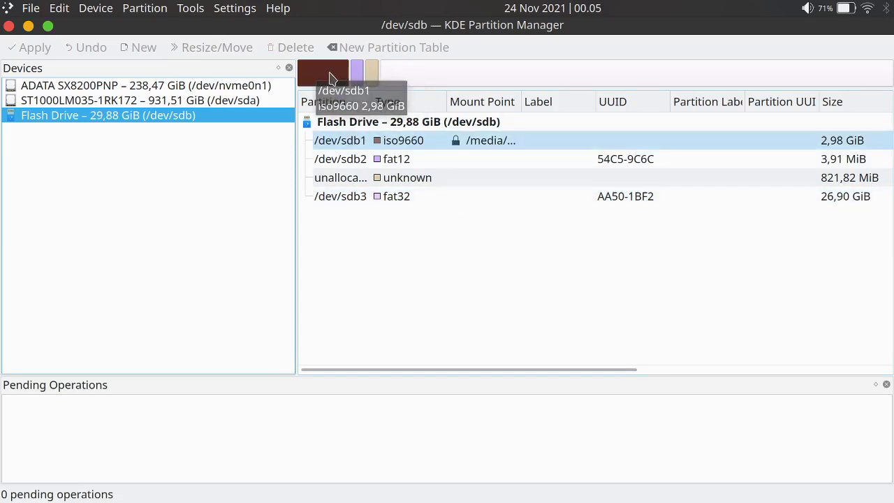
pyautogui.click(363, 137)
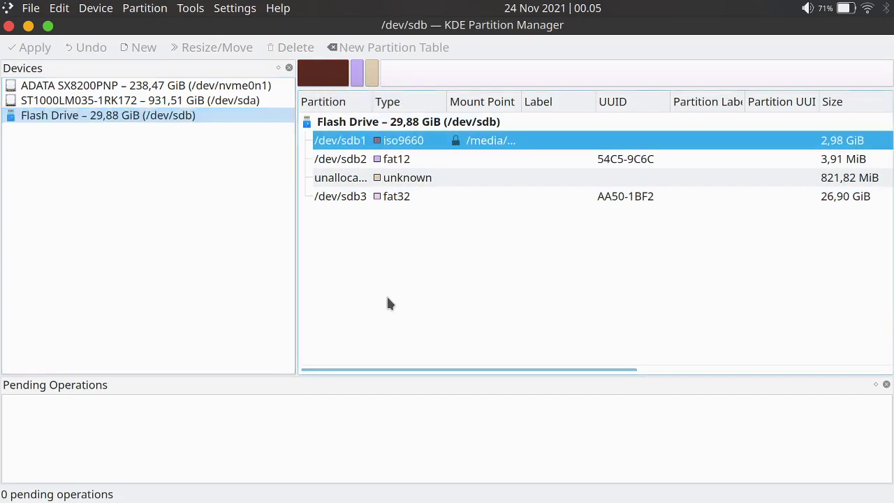
# Check the context actions for /dev/sdb1, /dev/sdb2 and the unallocated space.
pyautogui.rightClick(326, 78)
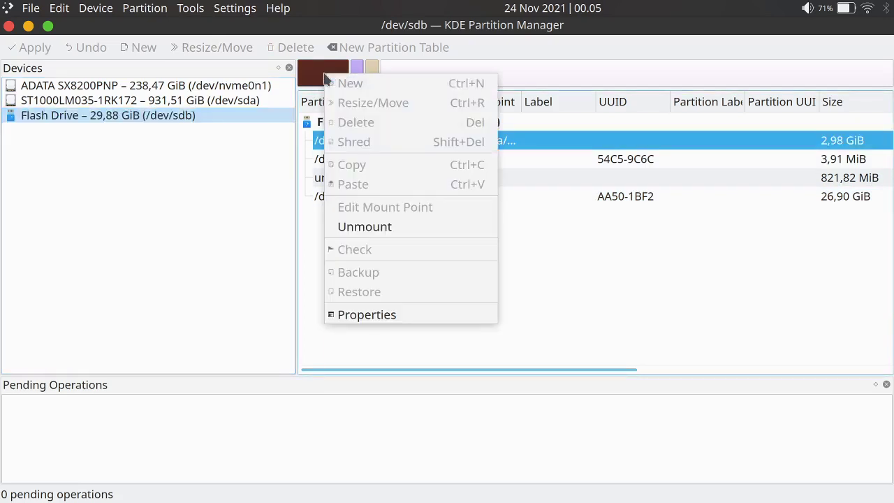
pyautogui.click(362, 72)
pyautogui.click(362, 72)
pyautogui.rightClick(363, 72)
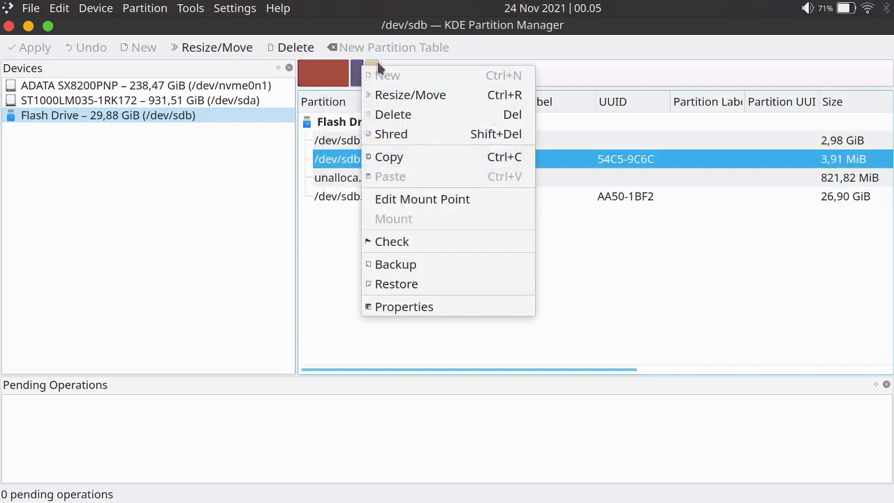
pyautogui.click(377, 61)
pyautogui.click(373, 67)
pyautogui.rightClick(373, 67)
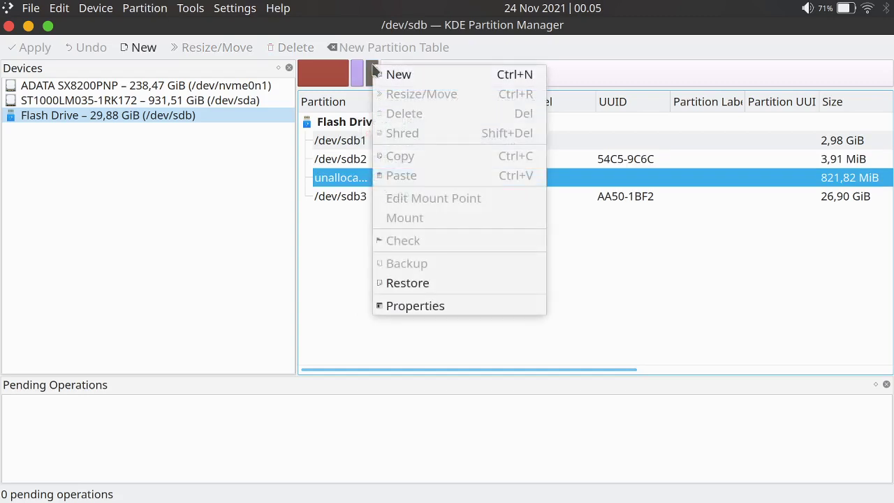
pyautogui.click(341, 83)
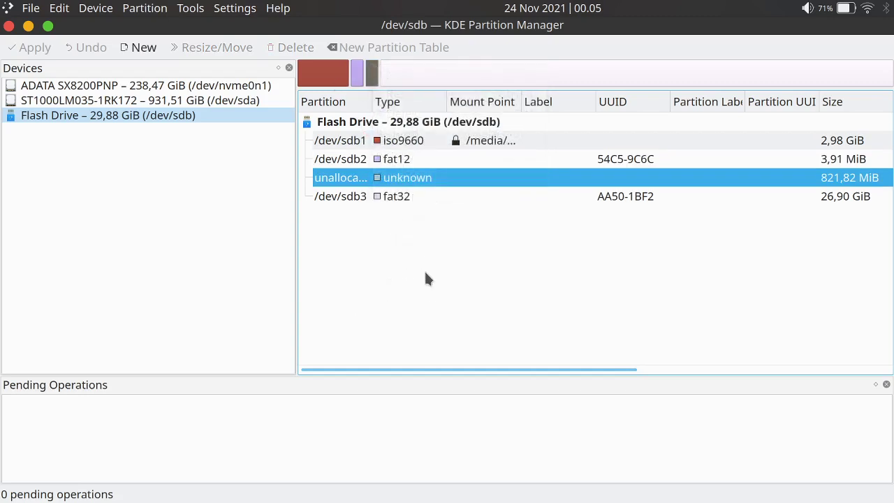
# Unmount the iso9660 partition /dev/sdb1.
pyautogui.click(316, 74)
pyautogui.rightClick(316, 74)
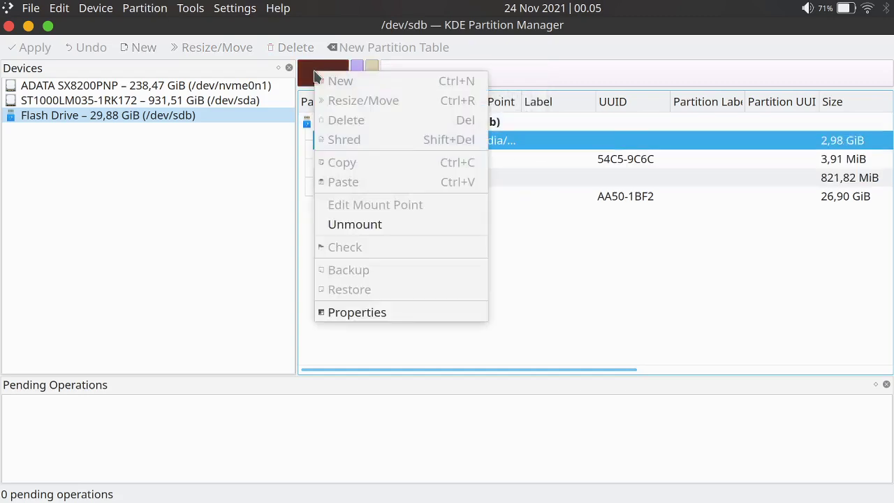
pyautogui.click(366, 225)
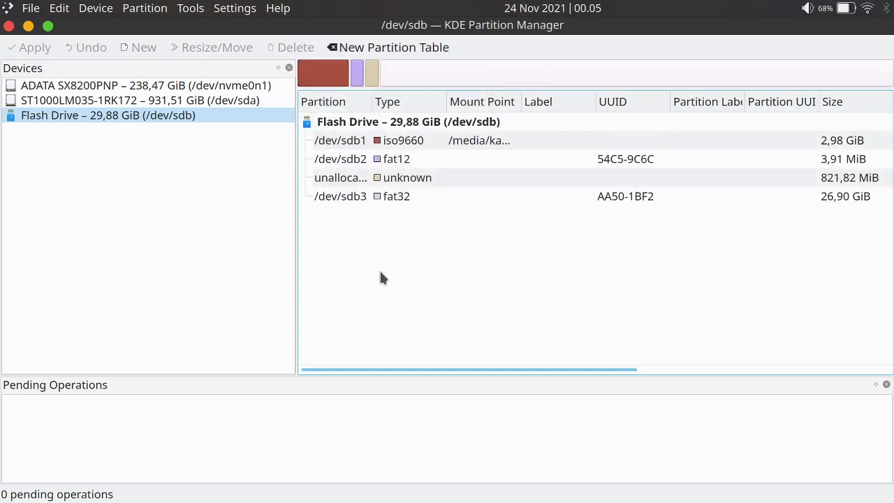
pyautogui.click(321, 71)
pyautogui.rightClick(321, 72)
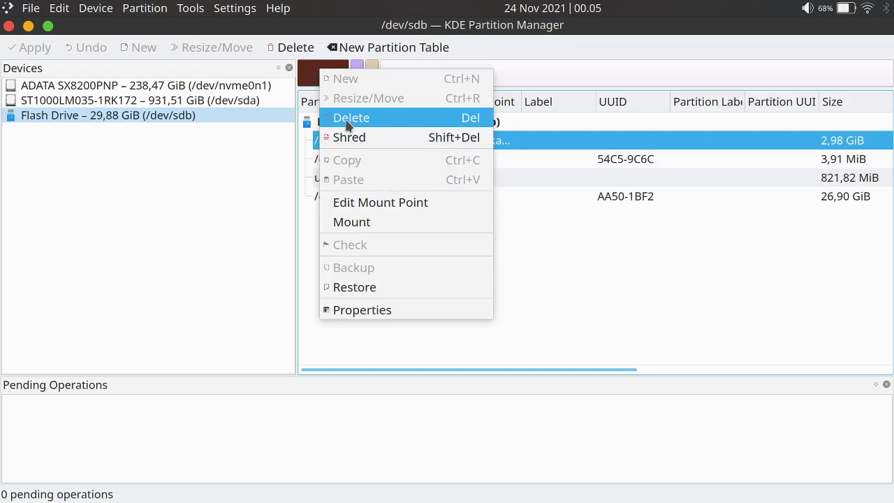
# Queue deletion of partitions /dev/sdb1 and /dev/sdb2.
pyautogui.click(349, 119)
pyautogui.click(326, 72)
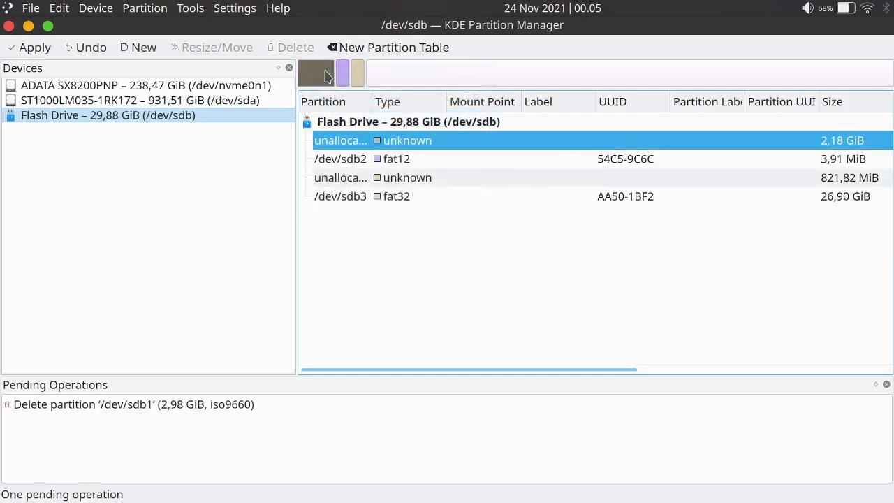
pyautogui.rightClick(326, 73)
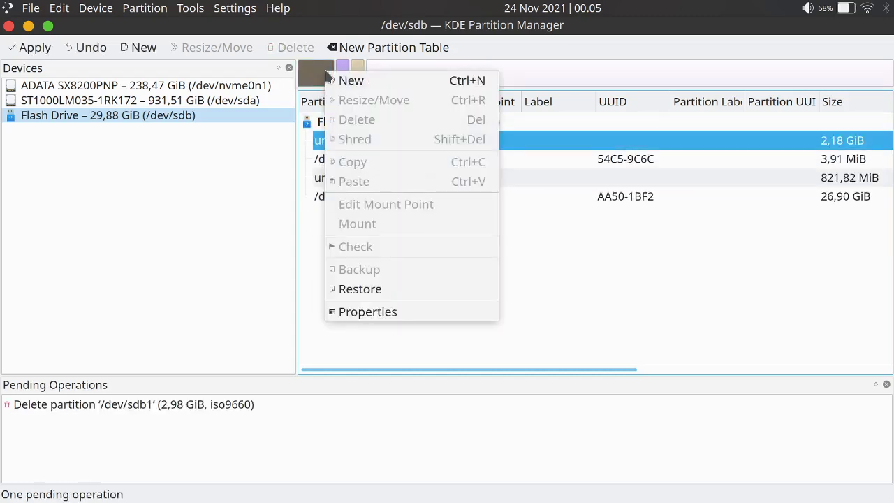
pyautogui.click(336, 79)
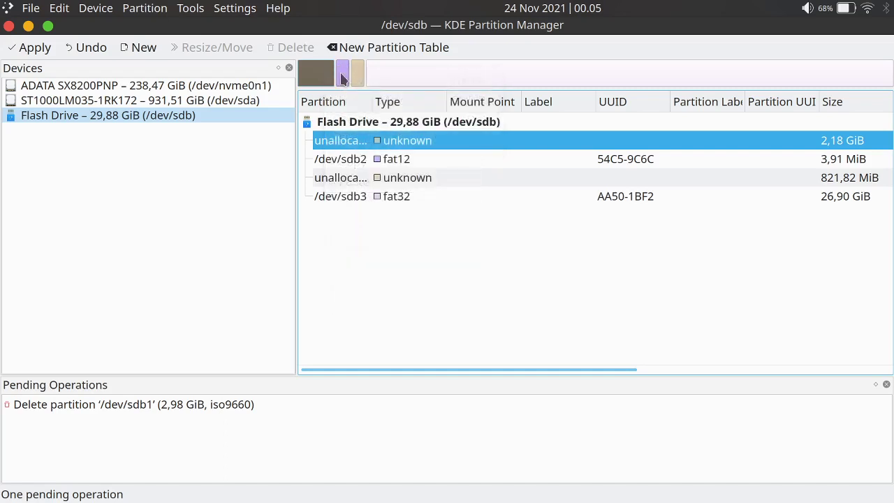
pyautogui.click(342, 79)
pyautogui.rightClick(342, 78)
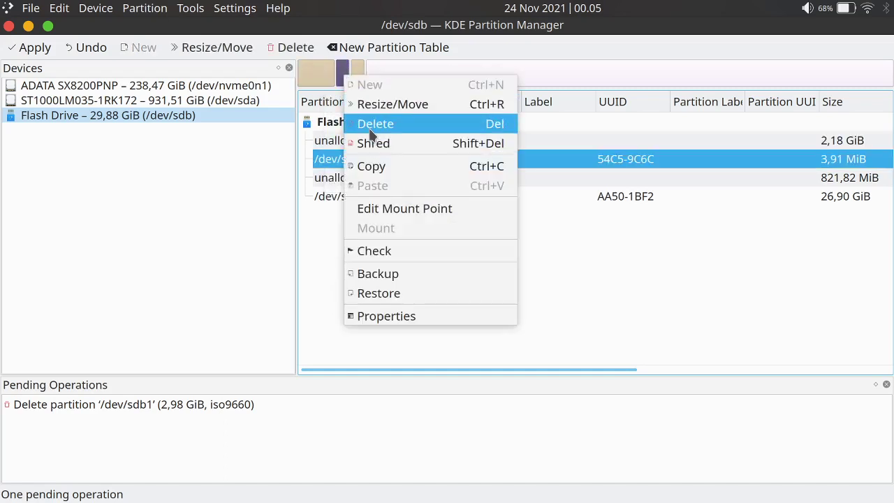
pyautogui.click(370, 132)
# Queue deletion of the 26,90 GiB fat32 partition /dev/sdb3.
pyautogui.click(341, 74)
pyautogui.click(364, 74)
pyautogui.rightClick(379, 66)
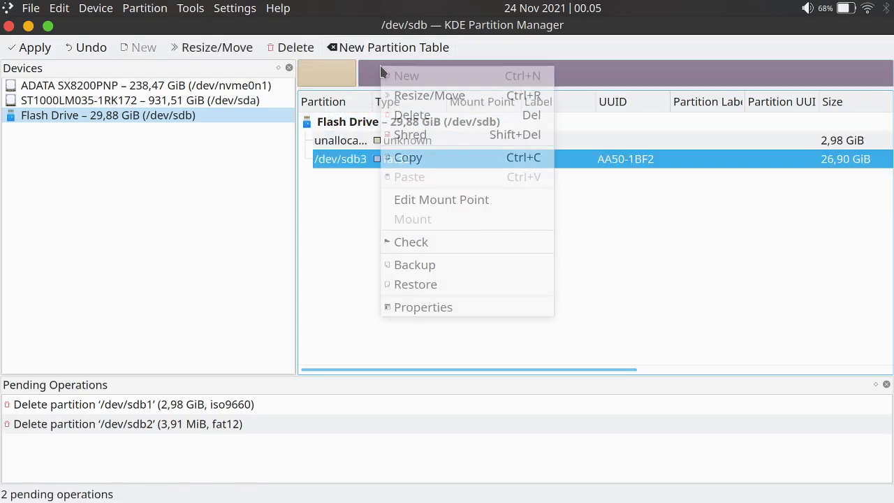
pyautogui.click(408, 116)
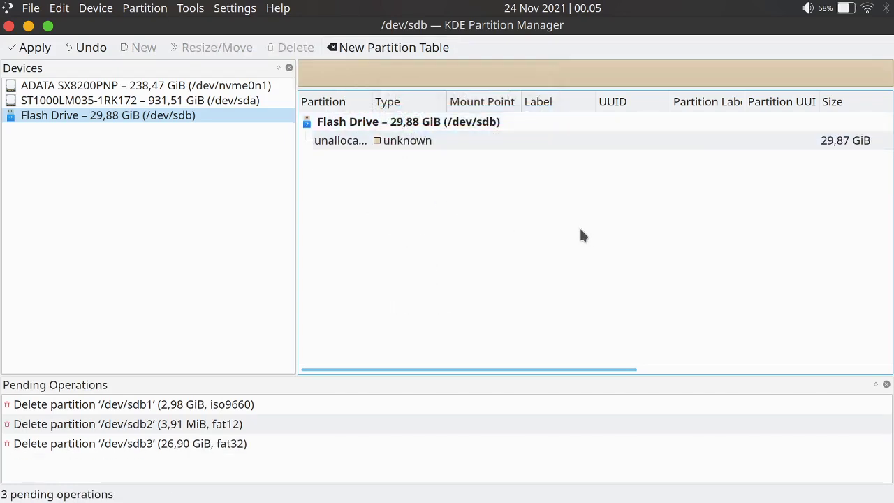
pyautogui.rightClick(444, 72)
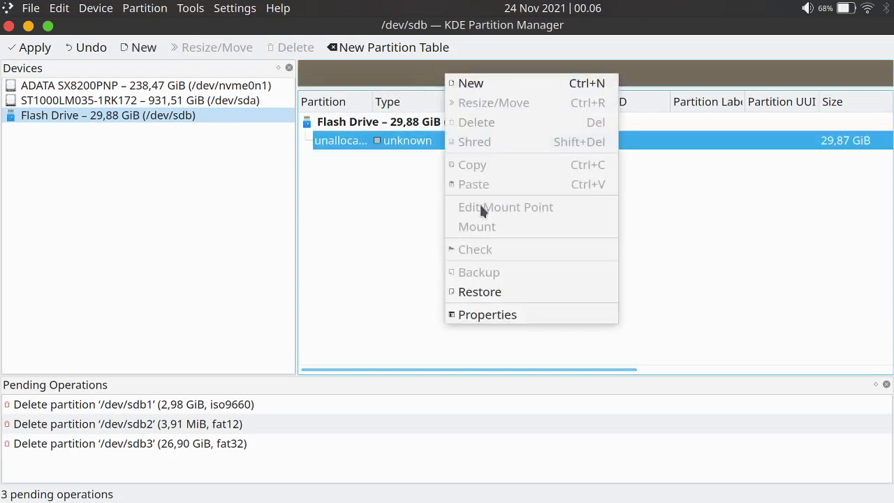
pyautogui.click(387, 248)
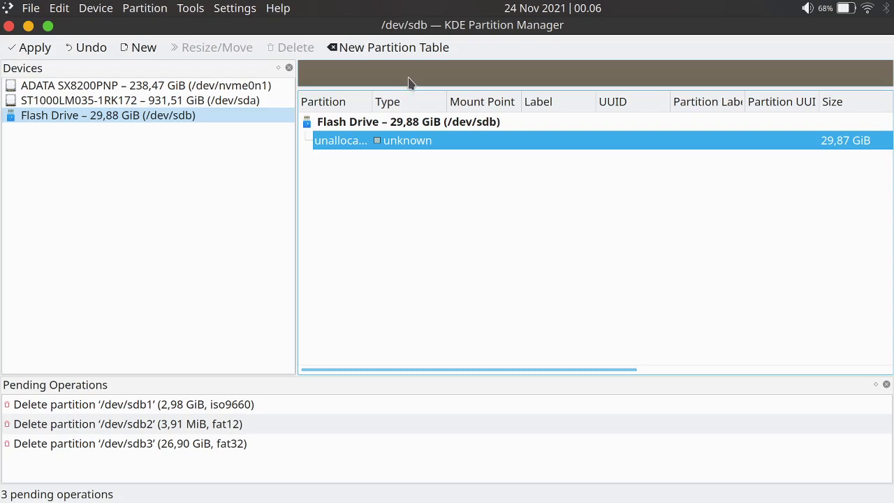
pyautogui.click(387, 122)
pyautogui.click(424, 63)
pyautogui.rightClick(423, 69)
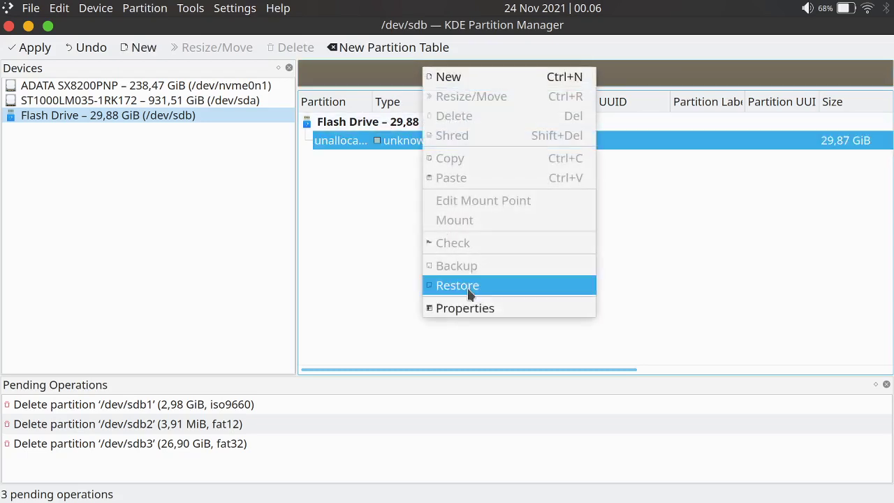
pyautogui.click(466, 309)
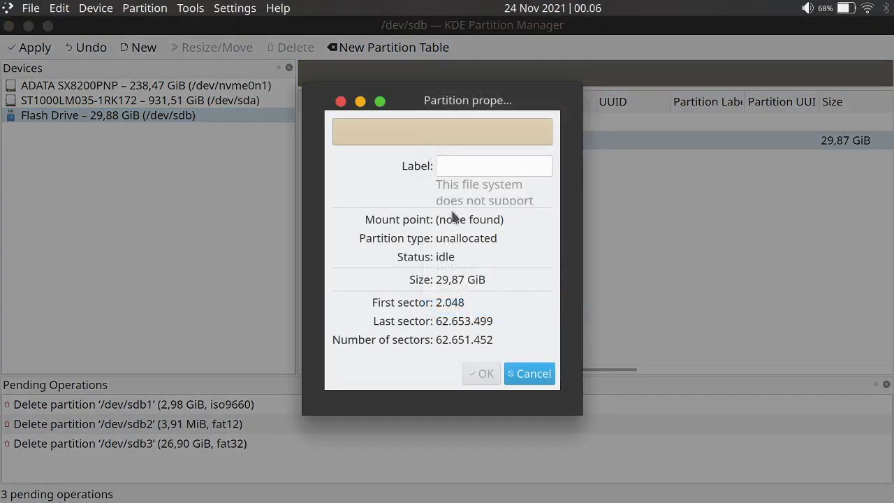
pyautogui.click(513, 377)
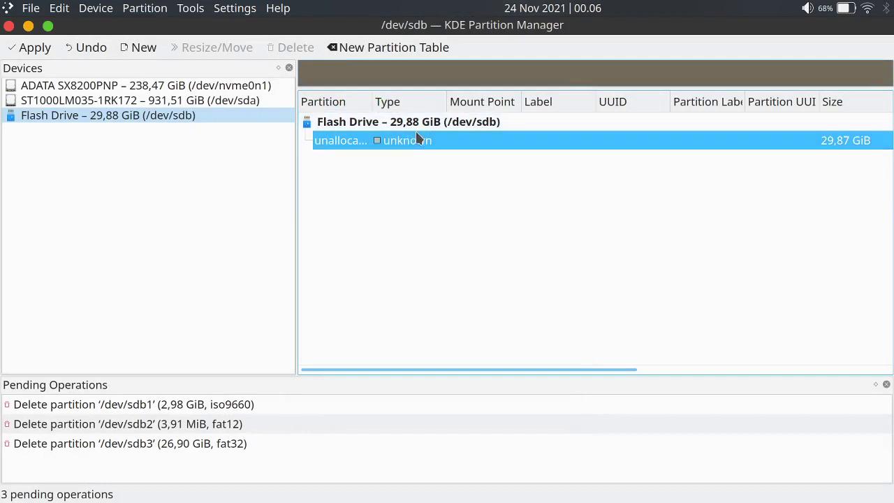
pyautogui.click(193, 410)
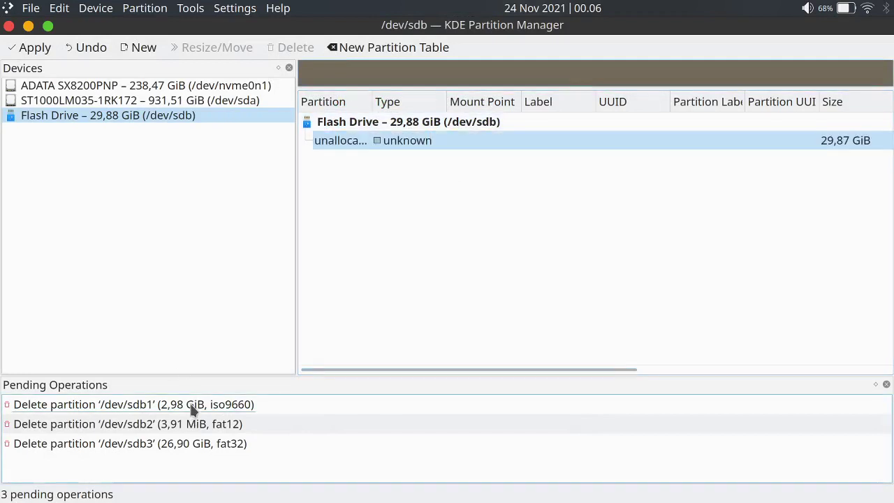
pyautogui.rightClick(402, 75)
# Open New partition on the unallocated space, defaulting to a 30.591,00 MiB ext4 primary.
pyautogui.click(412, 83)
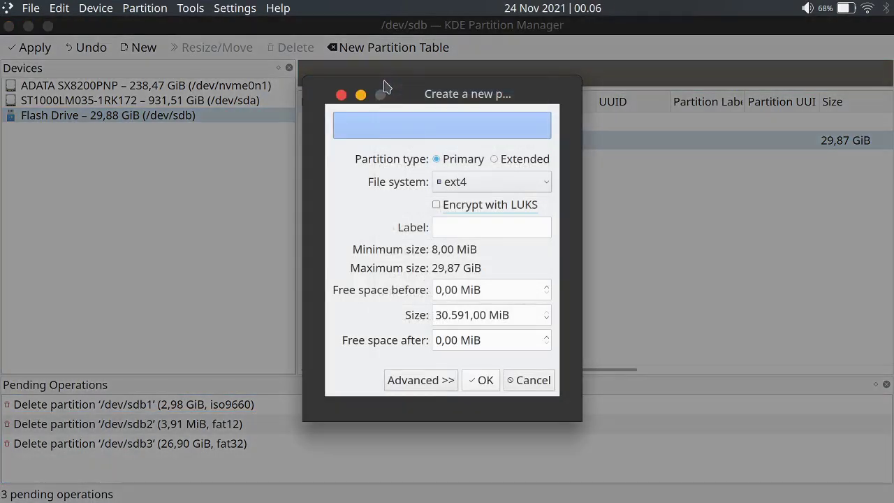
pyautogui.click(341, 94)
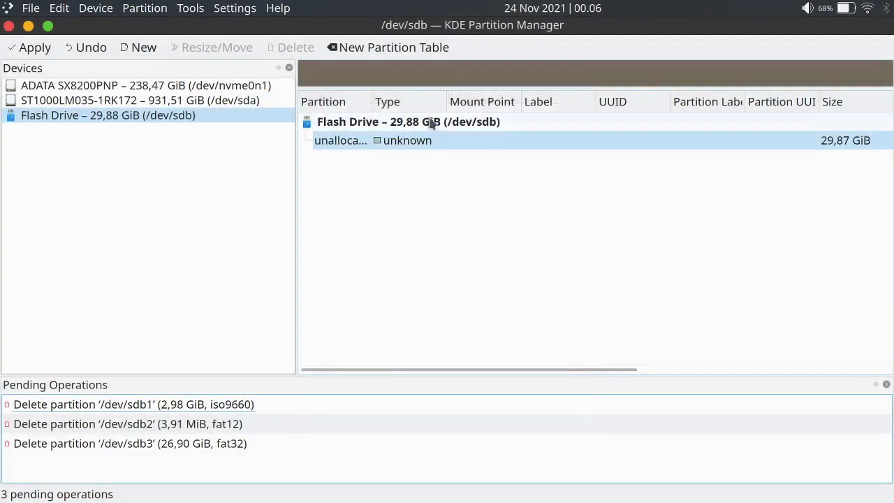
pyautogui.rightClick(432, 80)
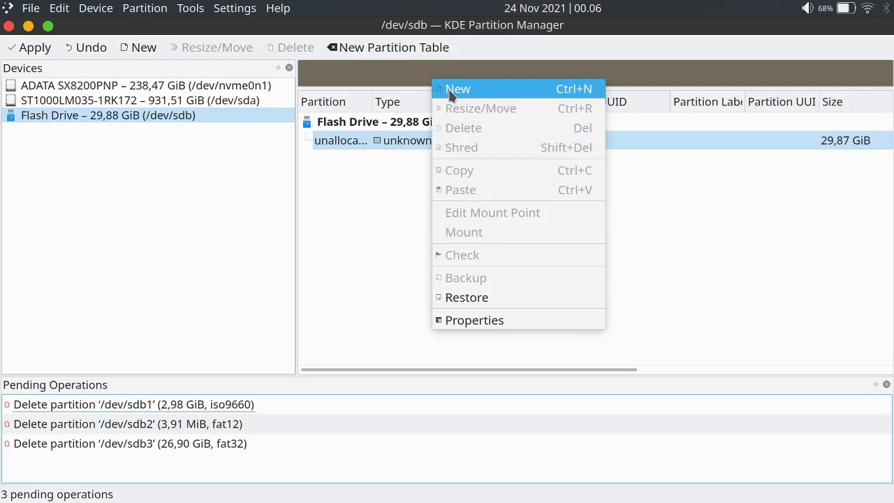
pyautogui.click(357, 213)
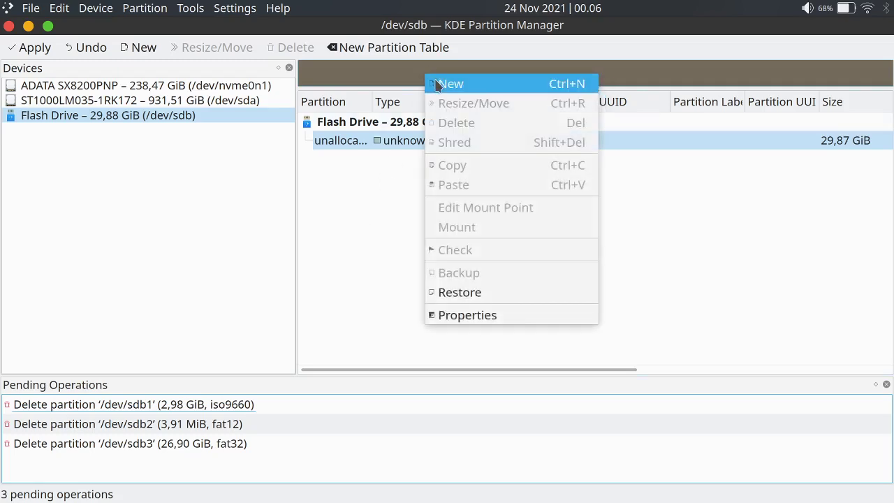
pyautogui.click(436, 83)
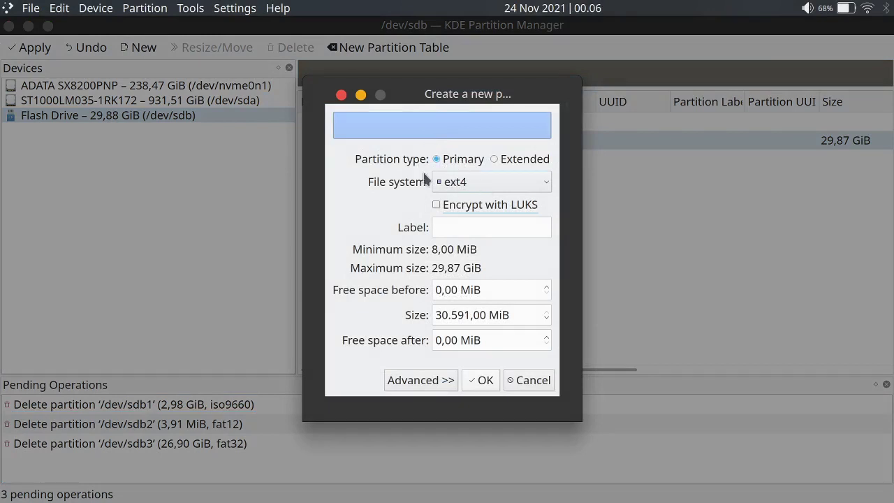
# Set the new partition's file system to fat32 and its label to kubuntu.
pyautogui.click(503, 183)
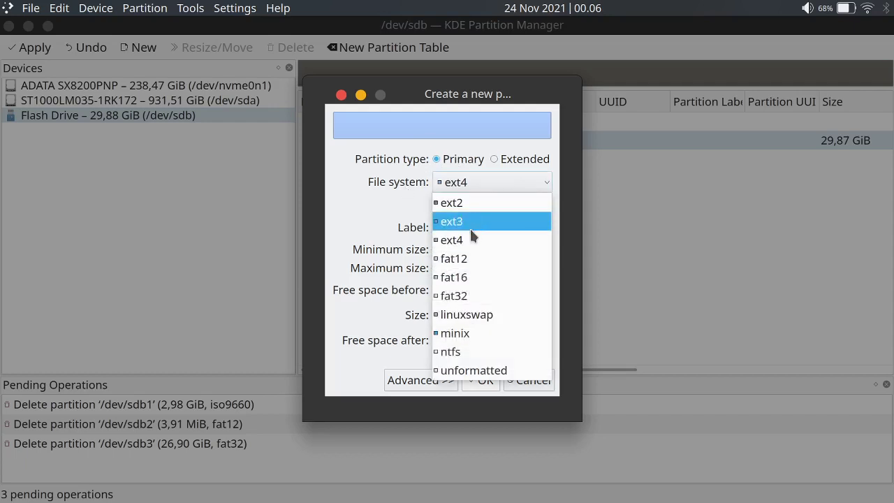
pyautogui.click(461, 296)
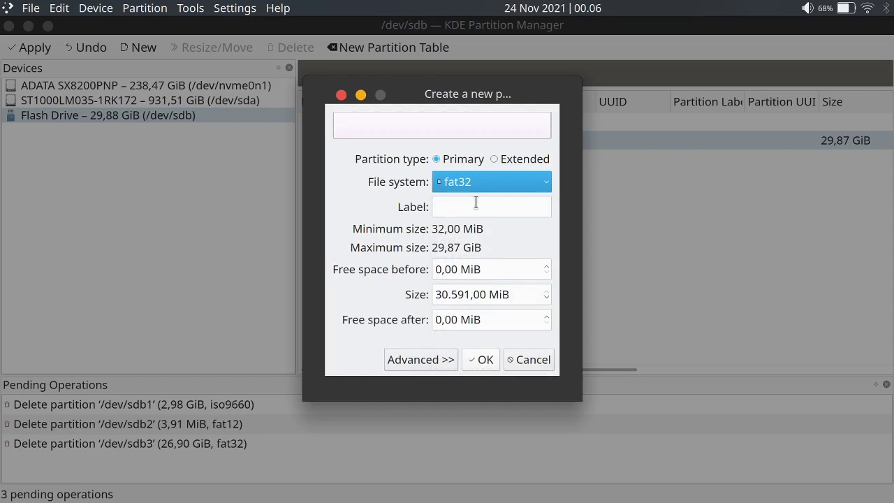
pyautogui.click(475, 202)
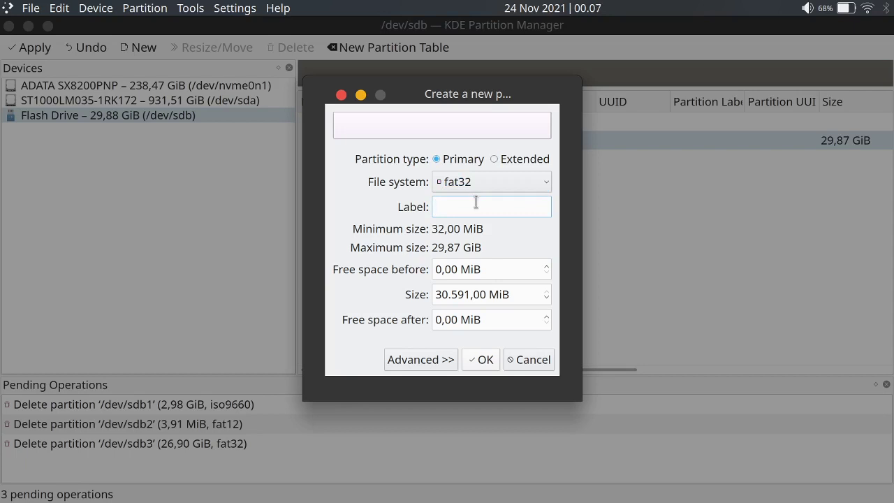
pyautogui.write('kubuntu')
# Adjust the size to 30.590,00 MiB, leaving 1,53 MiB free after.
pyautogui.click(543, 297)
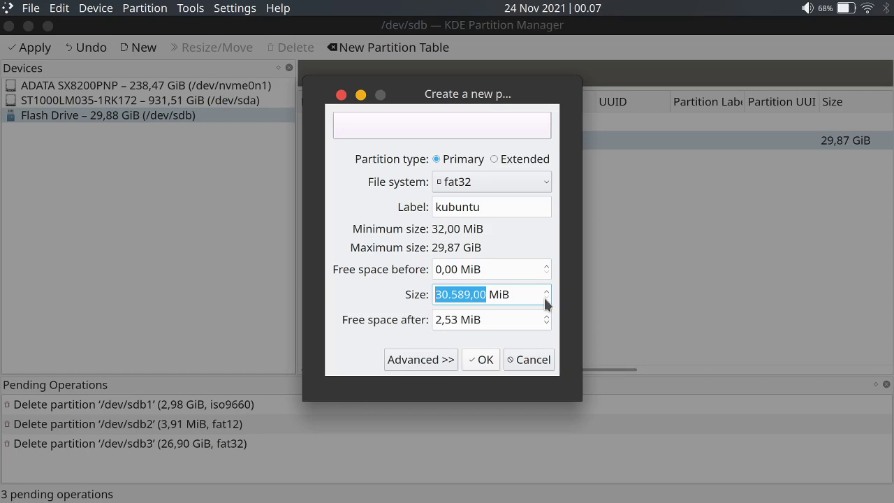
pyautogui.click(543, 297)
pyautogui.click(543, 296)
pyautogui.click(544, 297)
pyautogui.click(544, 291)
pyautogui.click(545, 291)
pyautogui.click(545, 291)
pyautogui.click(544, 291)
pyautogui.click(545, 291)
pyautogui.click(546, 299)
# Confirm the fat32 kubuntu partition and reselect the Flash Drive.
pyautogui.click(486, 367)
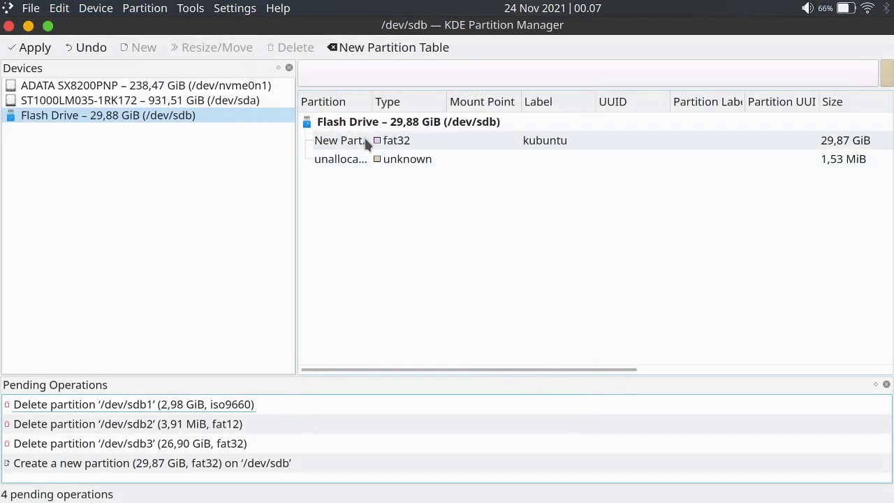
pyautogui.click(76, 114)
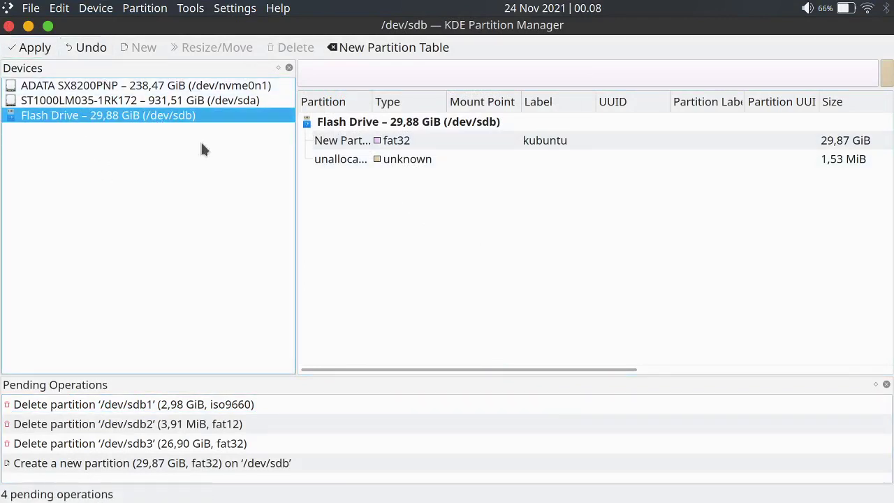
# Apply the four pending operations, review the detailed log, and close the report.
pyautogui.click(23, 51)
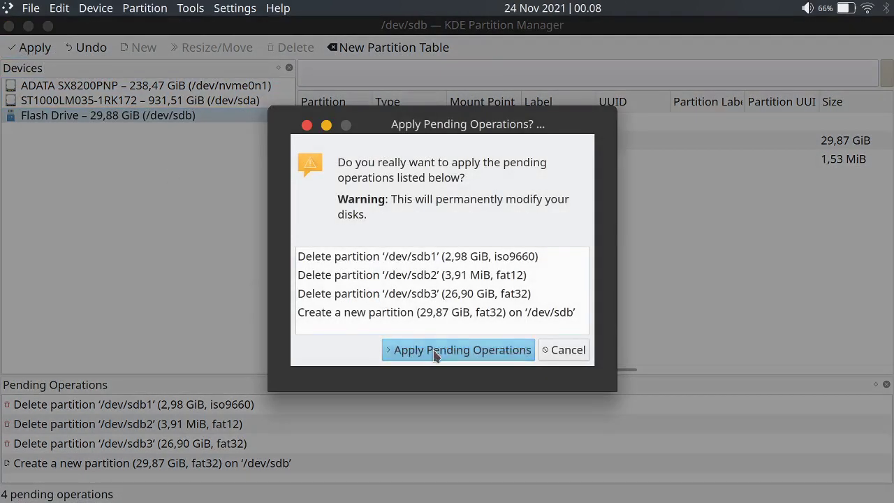
pyautogui.click(434, 352)
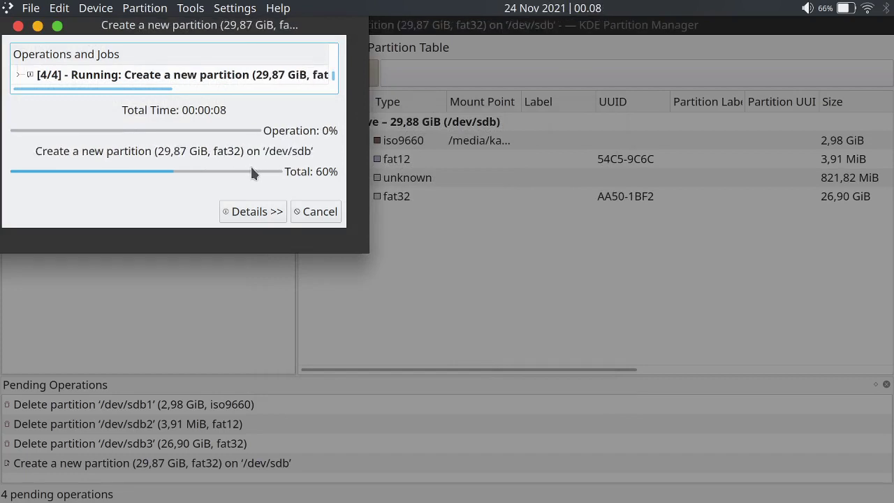
pyautogui.click(256, 211)
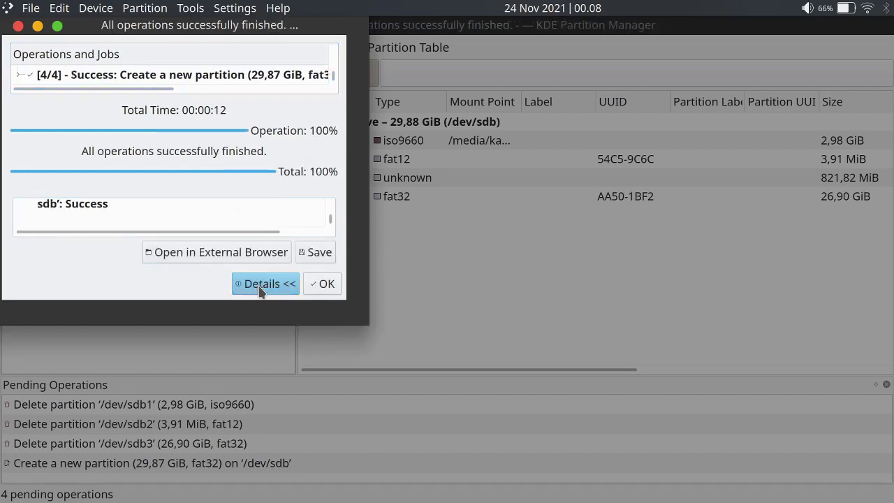
pyautogui.click(323, 282)
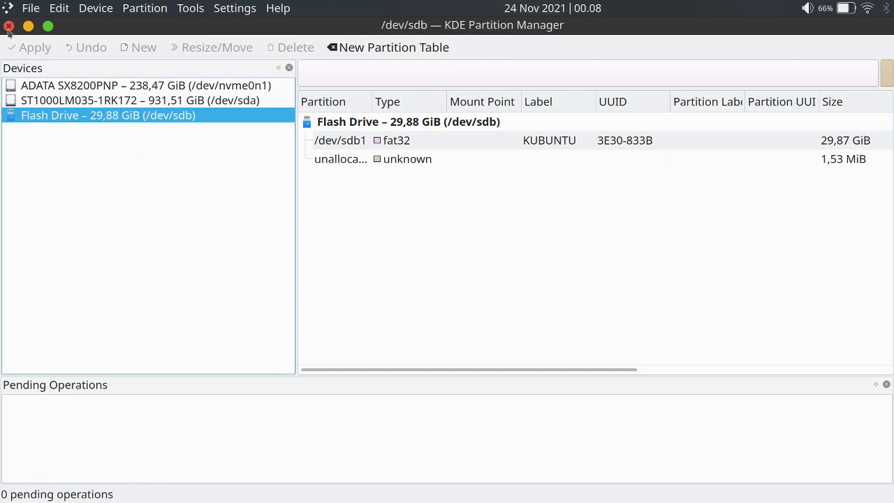
pyautogui.click(384, 158)
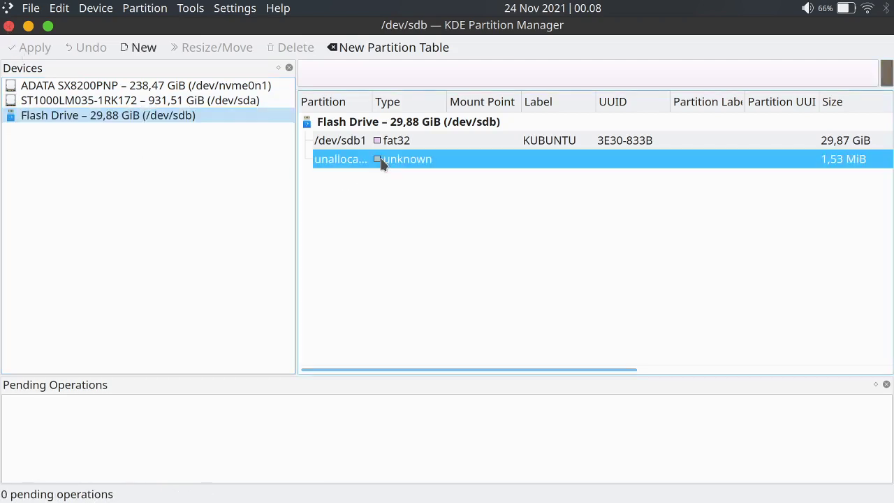
pyautogui.click(381, 143)
pyautogui.click(377, 159)
pyautogui.click(379, 139)
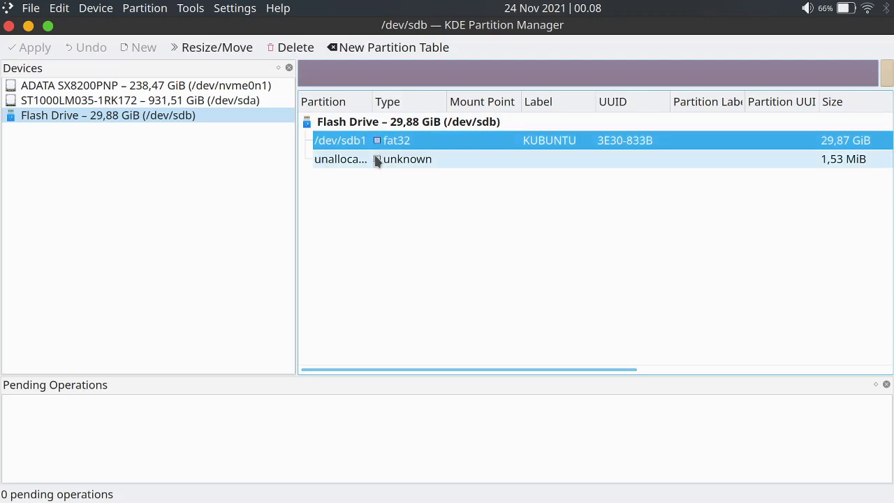
pyautogui.click(376, 160)
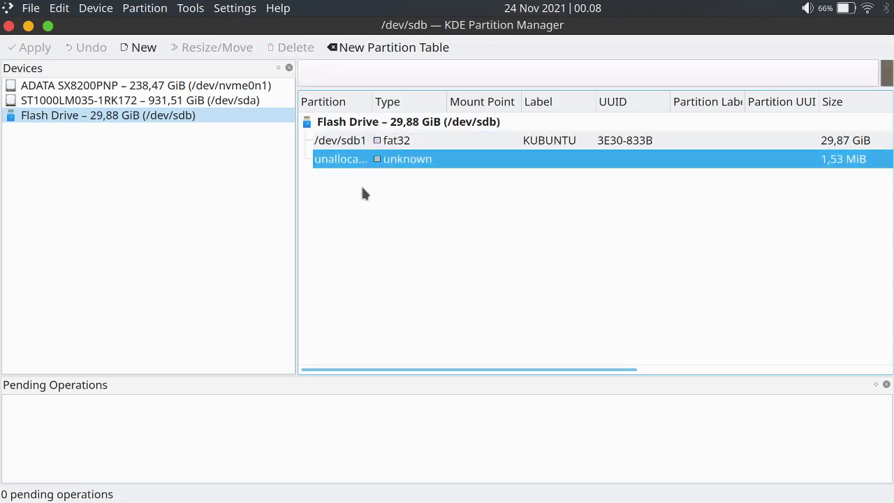
pyautogui.rightClick(888, 79)
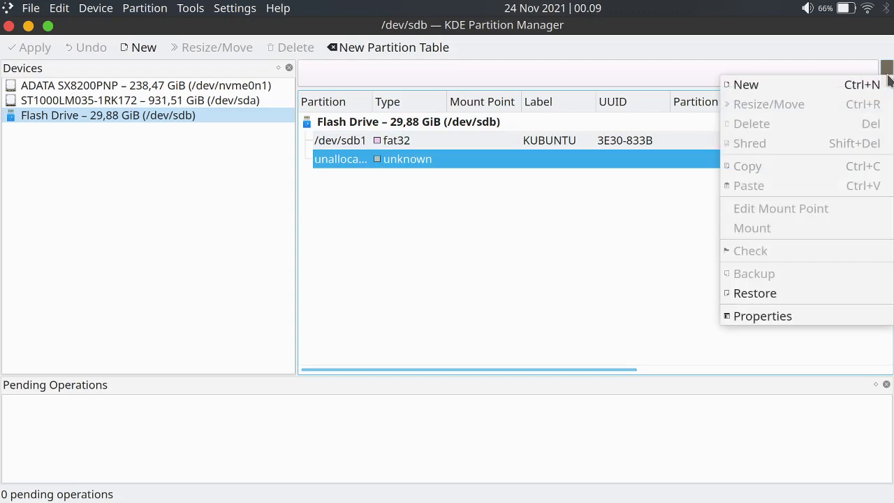
pyautogui.click(841, 61)
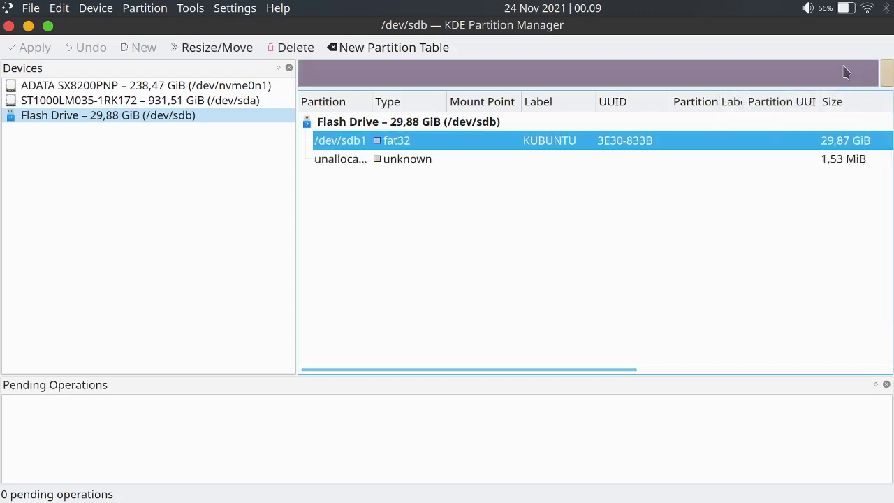
pyautogui.rightClick(843, 68)
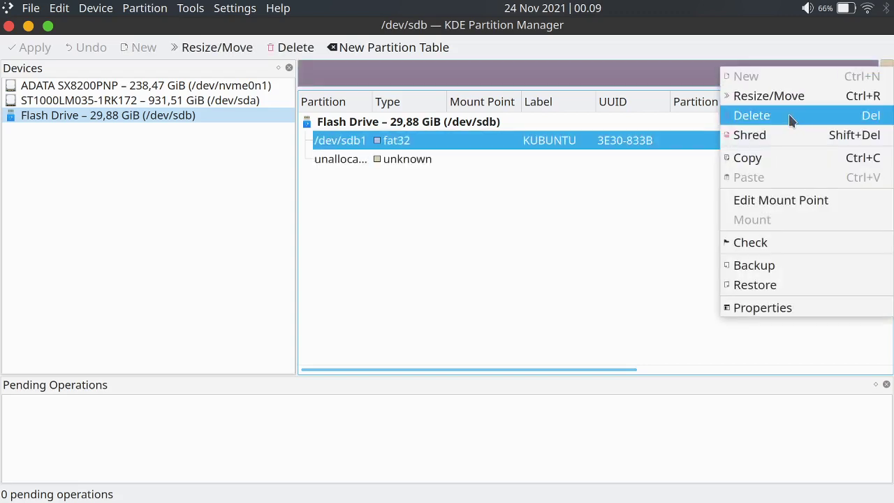
pyautogui.click(550, 211)
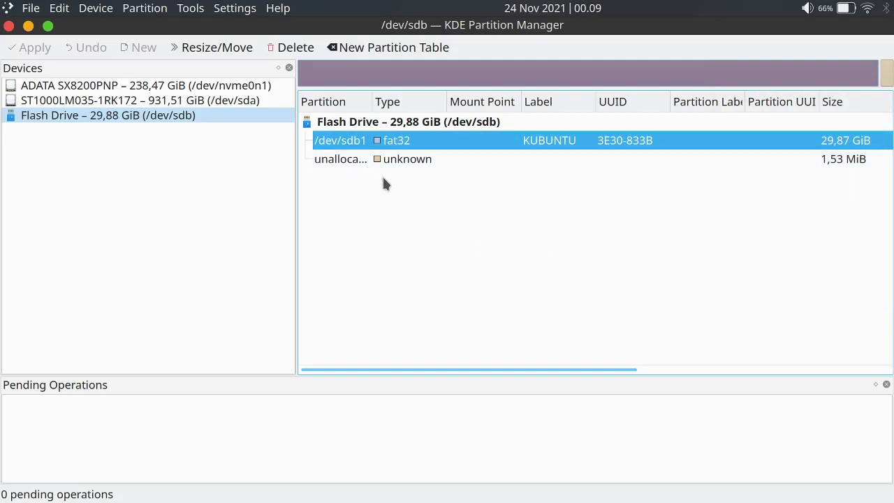
pyautogui.rightClick(500, 76)
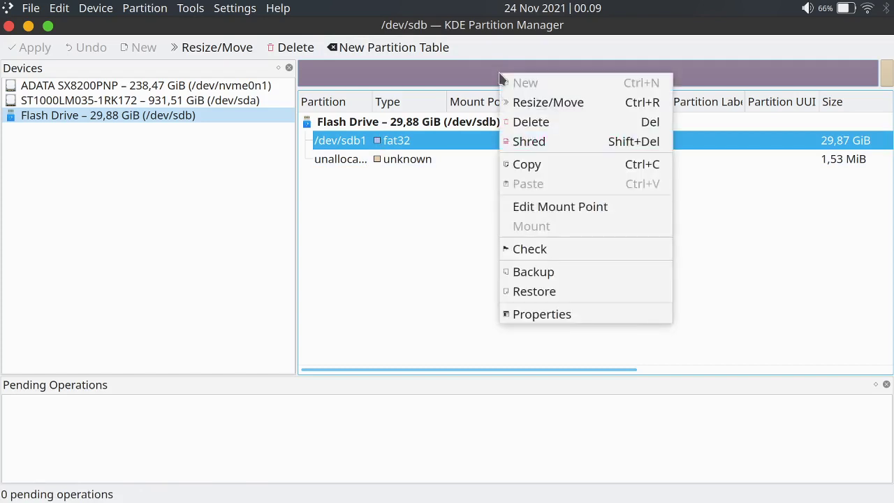
pyautogui.click(413, 235)
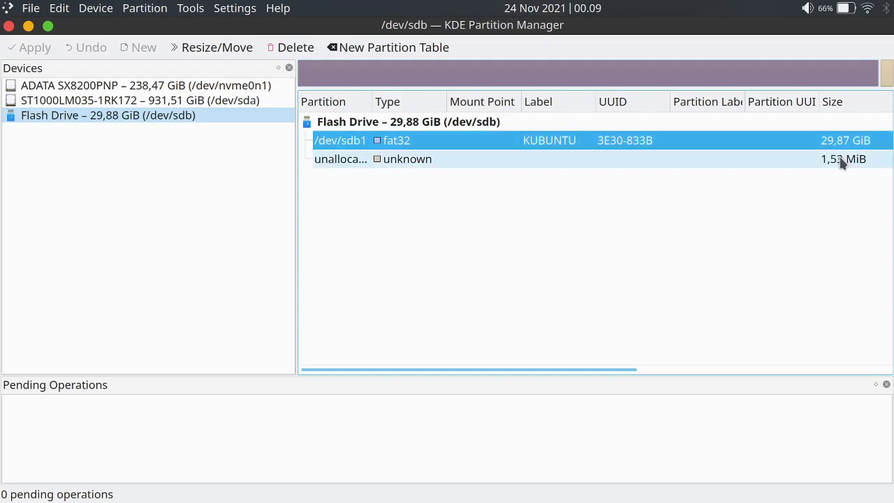
pyautogui.click(782, 160)
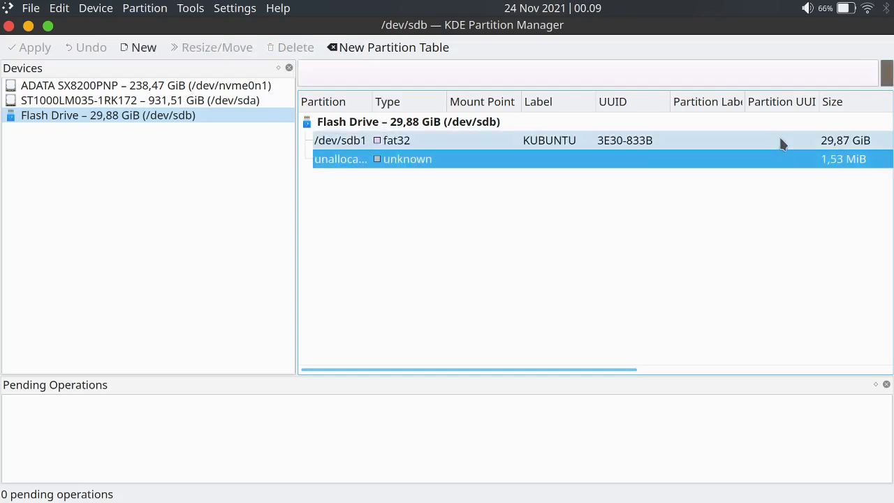
pyautogui.click(773, 147)
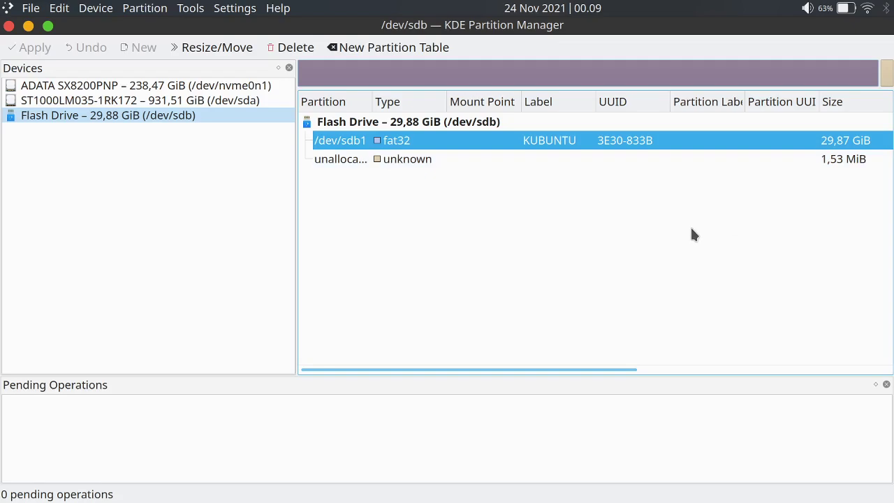
# Close Partition Manager and open the KUBUNTU flash drive in Dolphin.
pyautogui.click(9, 26)
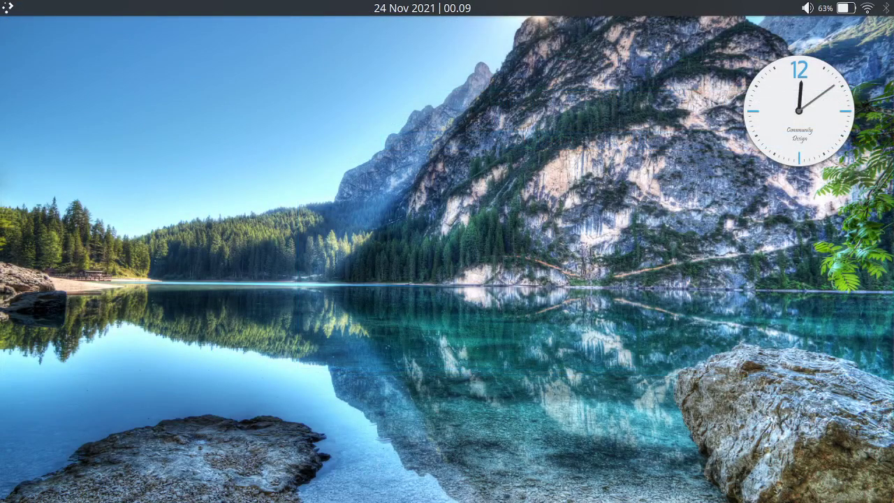
pyautogui.click(376, 498)
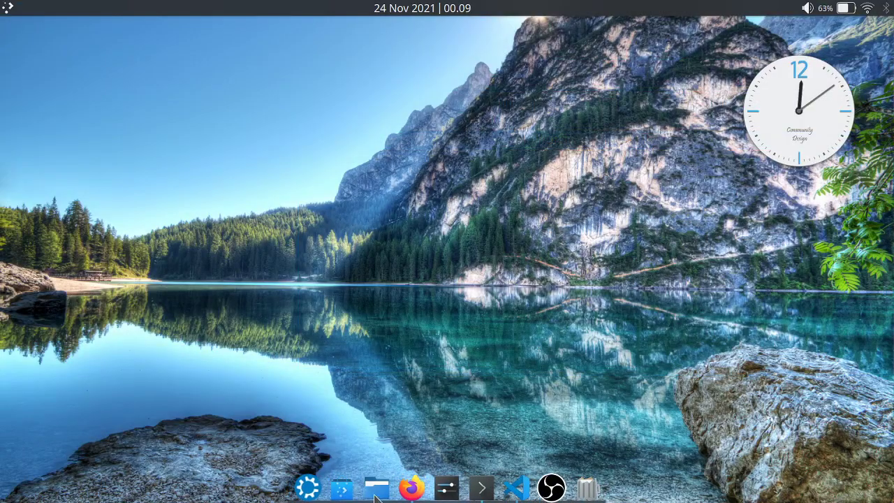
pyautogui.scroll(-1, 82, 366)
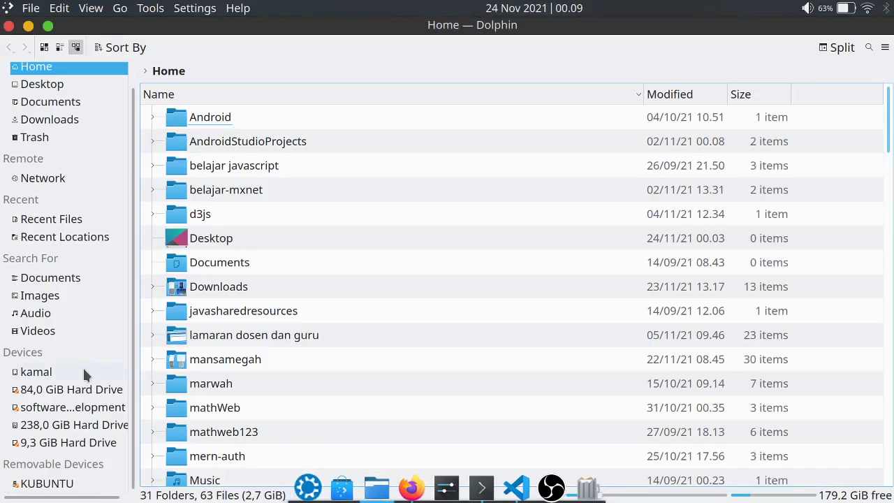
pyautogui.click(62, 484)
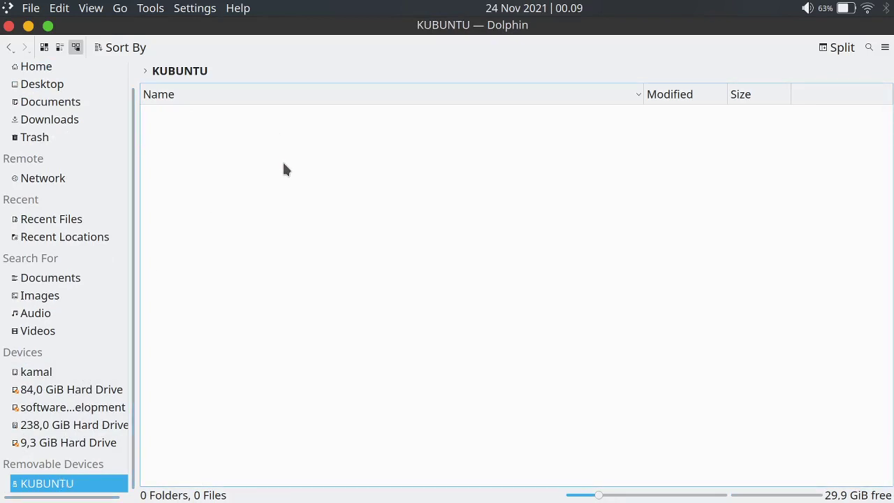
# Copy andy-holmes-BIdxEi7cWLM-unsplash.jpg from the Home folder.
pyautogui.click(43, 374)
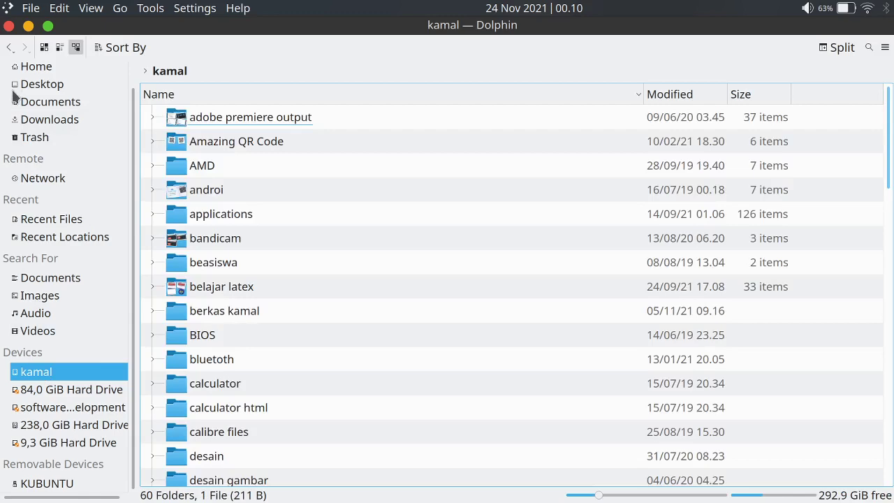
pyautogui.click(28, 70)
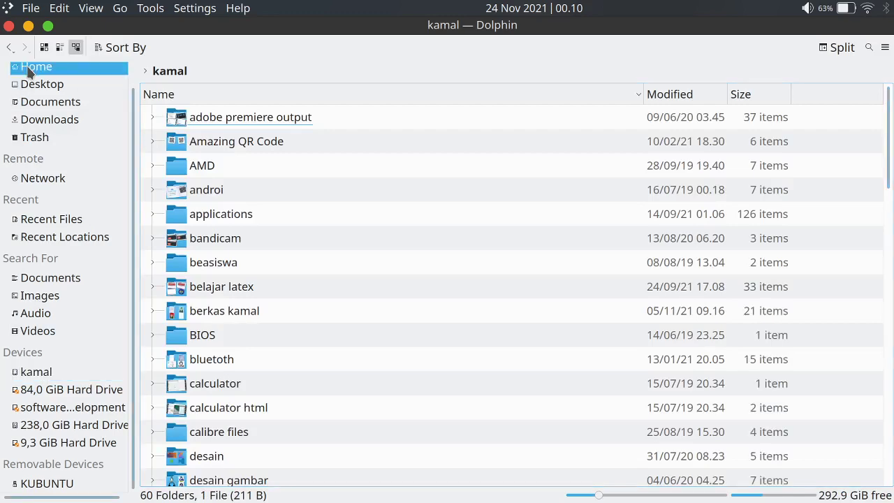
pyautogui.scroll(-5, 159, 305)
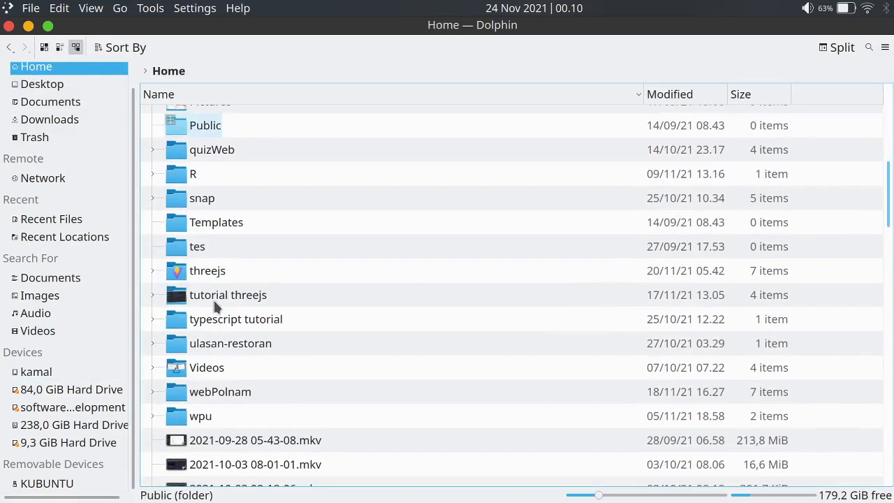
pyautogui.scroll(-12, 218, 318)
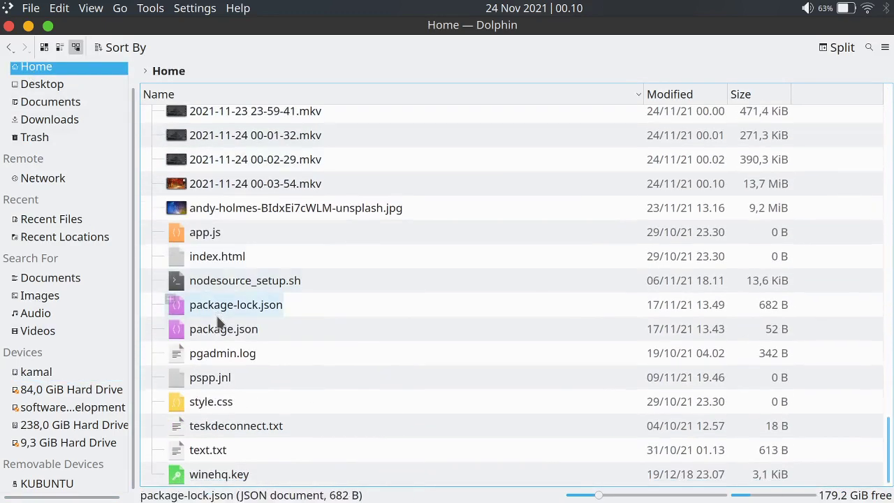
pyautogui.click(207, 209)
pyautogui.rightClick(207, 209)
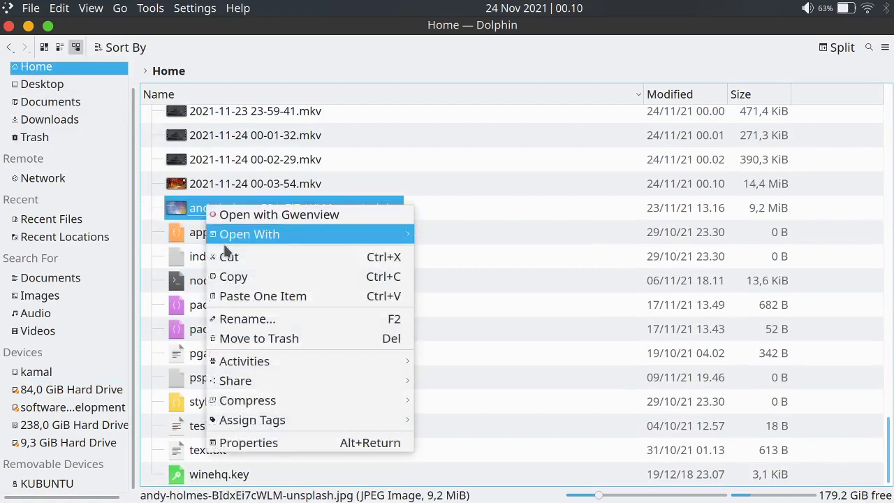
pyautogui.click(231, 283)
# Paste andy-holmes-BIdxEi7cWLM-unsplash.jpg (9,2 MiB) onto the empty KUBUNTU drive, then safely remove KUBUNTU.
pyautogui.click(70, 483)
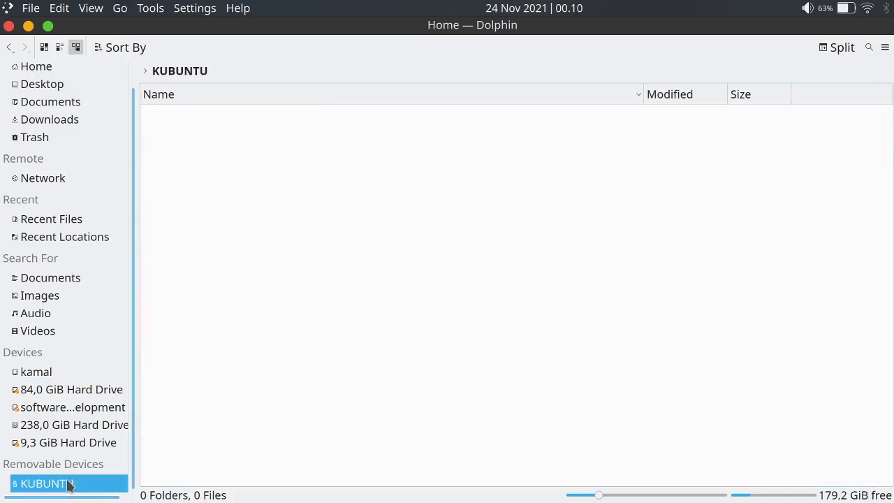
pyautogui.rightClick(270, 212)
pyautogui.click(297, 244)
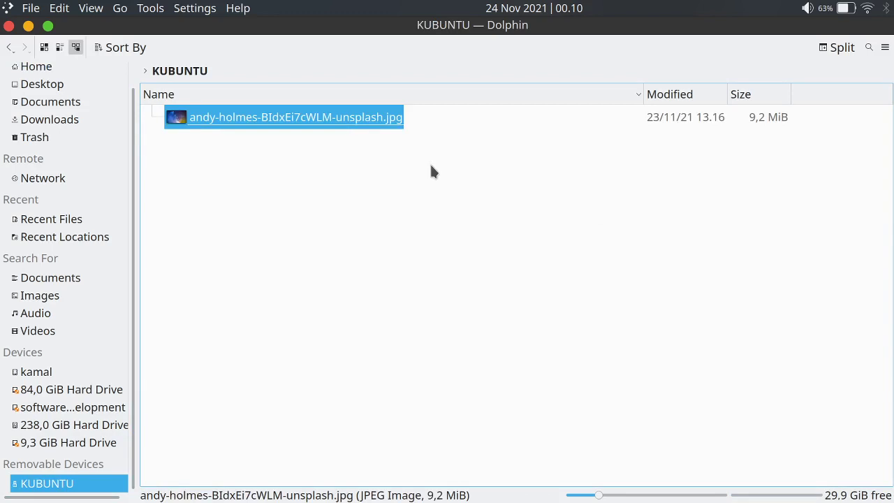
pyautogui.rightClick(62, 489)
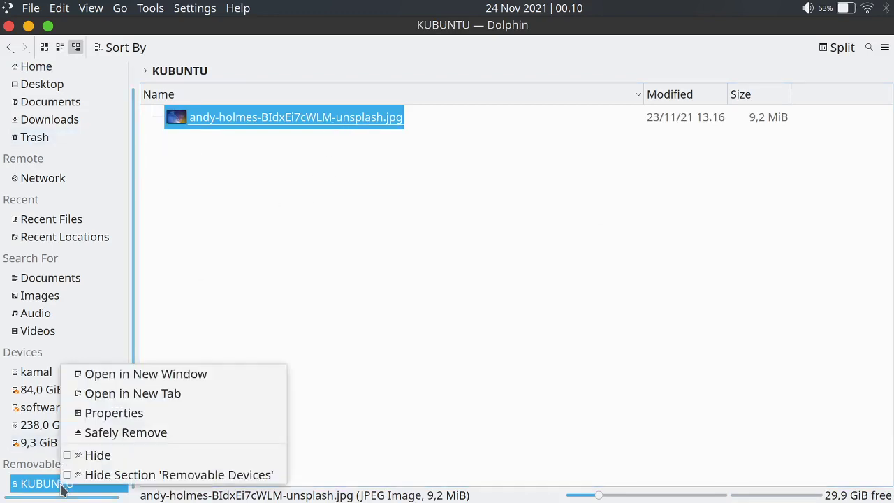
pyautogui.click(97, 433)
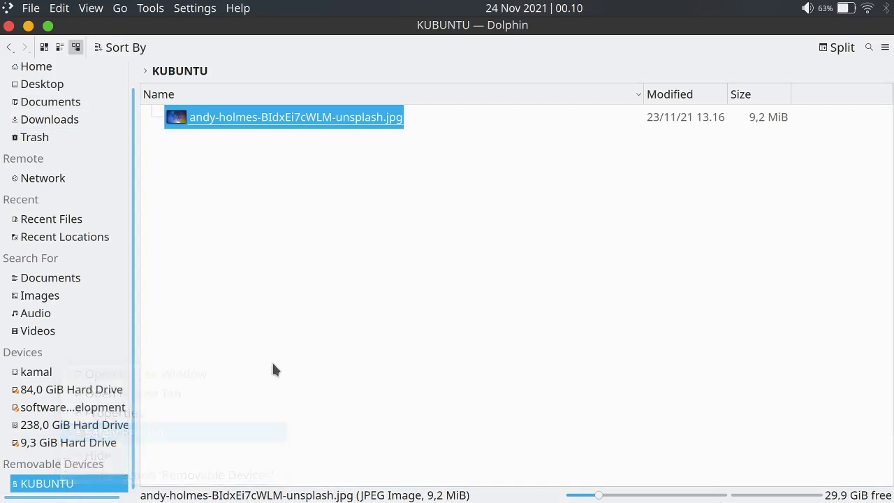